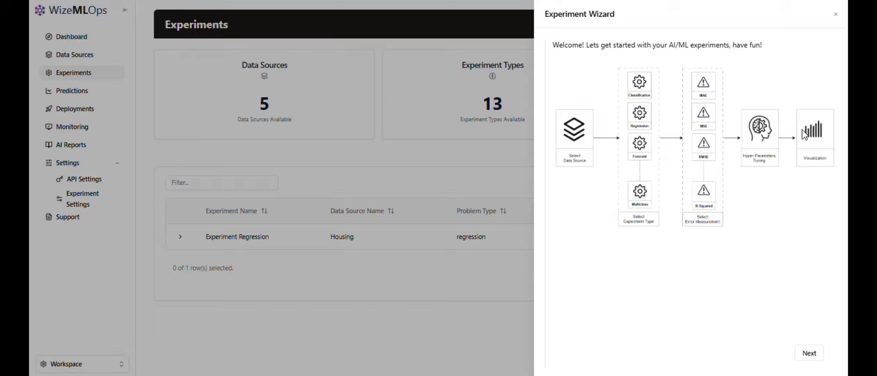
Look through the database connections and external links, and select the uploaded Housing file as the experiment's data source.
left_click(808, 353)
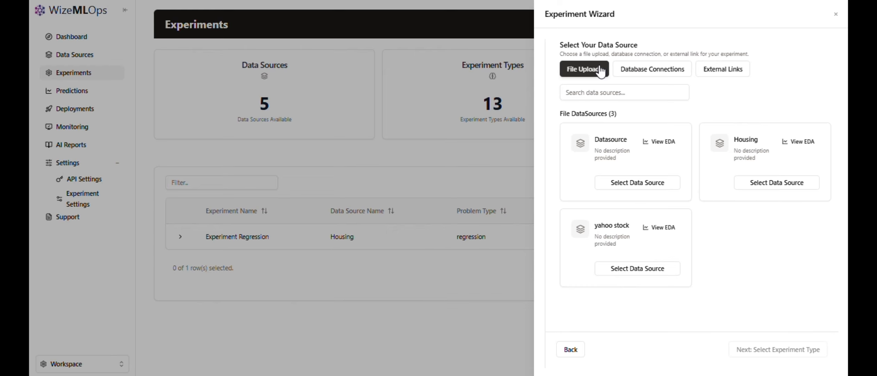
left_click(637, 69)
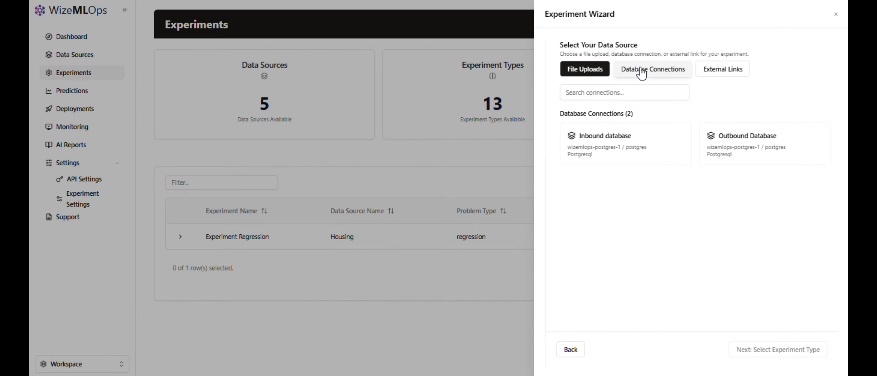
left_click(723, 69)
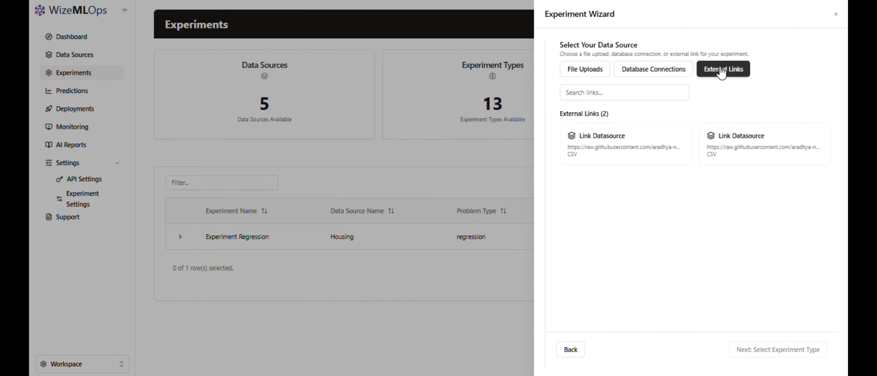
left_click(573, 71)
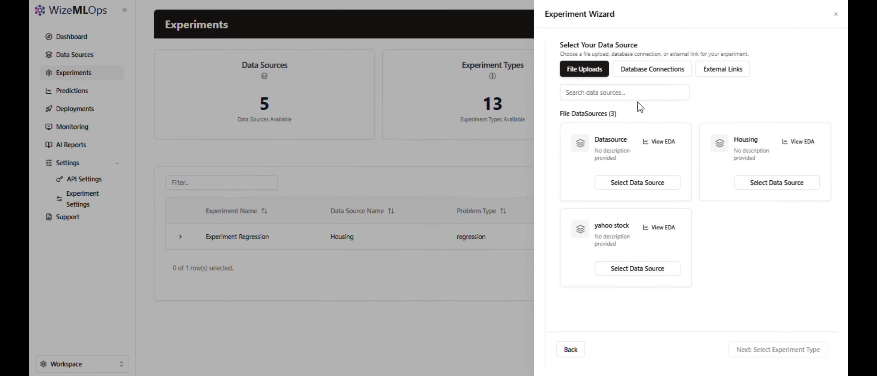
left_click(747, 150)
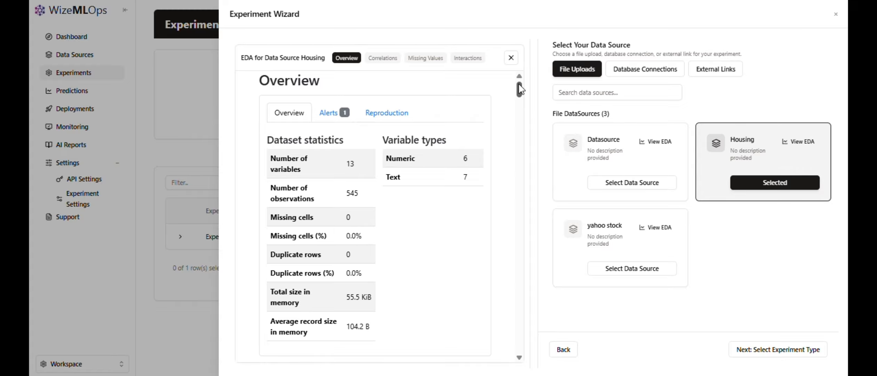
Examine the Housing data source's EDA report through to its sample rows, and proceed to the experiment type selection.
scroll(465, 113, "down", 5)
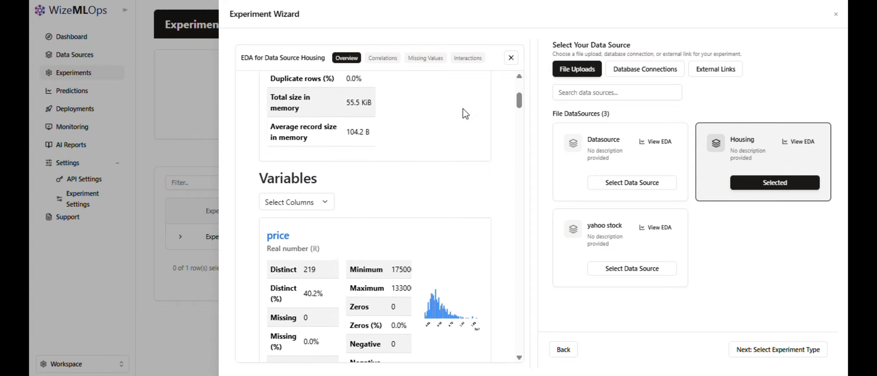
scroll(465, 114, "down", 7)
scroll(521, 140, "down", 1)
left_click_drag(521, 137, 510, 350)
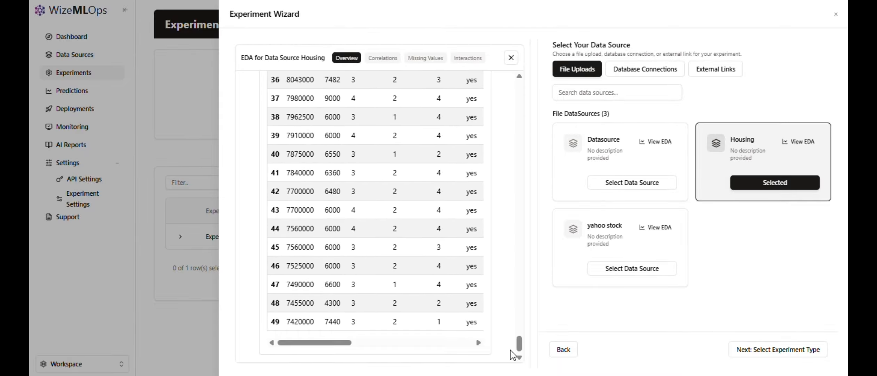
scroll(361, 203, "up", 17)
scroll(364, 202, "up", 5)
scroll(375, 275, "right", 8)
scroll(374, 276, "left", 8)
scroll(423, 208, "down", 10)
scroll(427, 212, "down", 5)
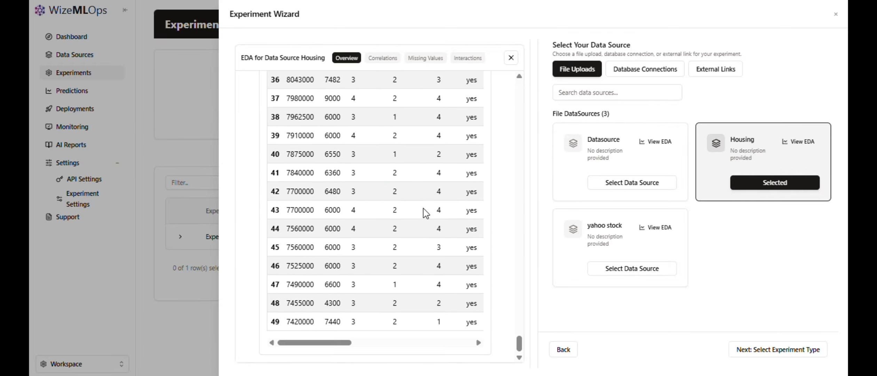
left_click(771, 349)
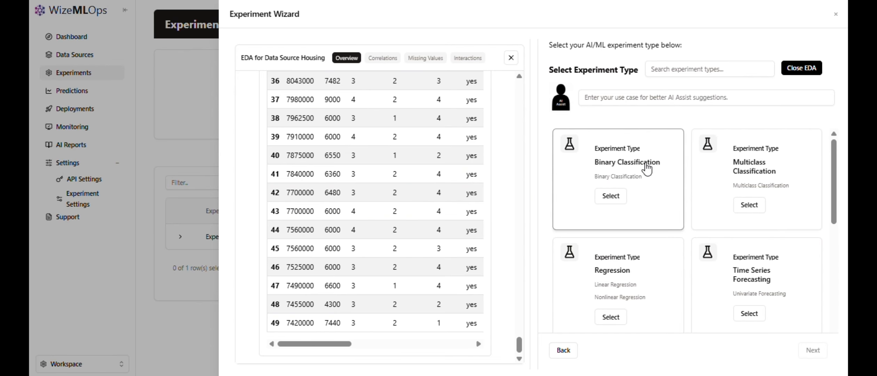
Examine the available experiment types and review the variables and overview statistics in the Housing EDA report.
scroll(695, 150, "down", 1)
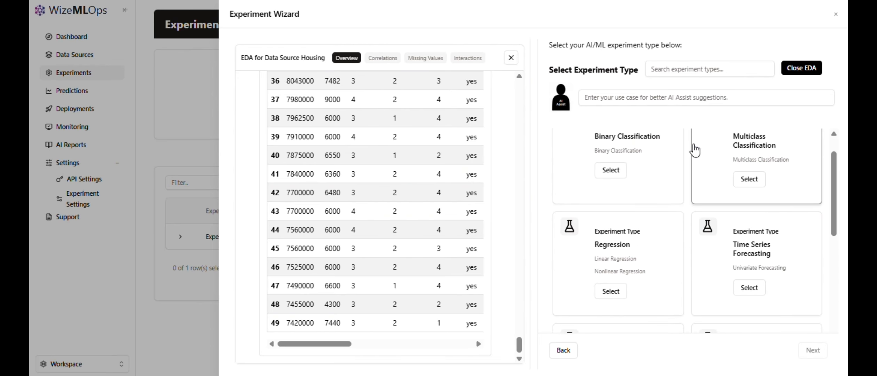
scroll(689, 181, "down", 4)
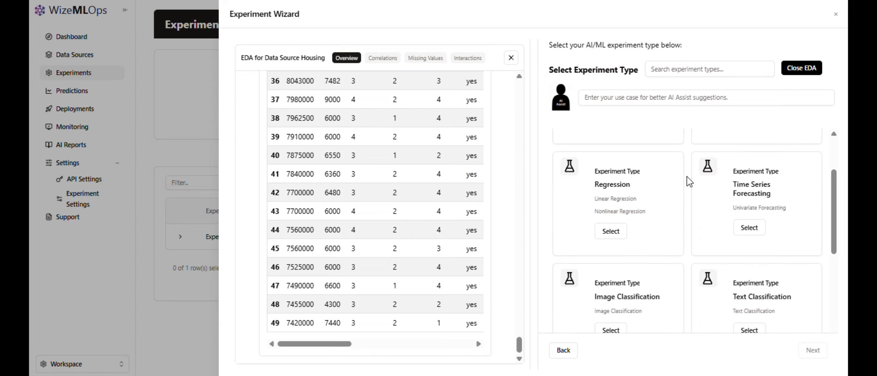
scroll(689, 181, "down", 2)
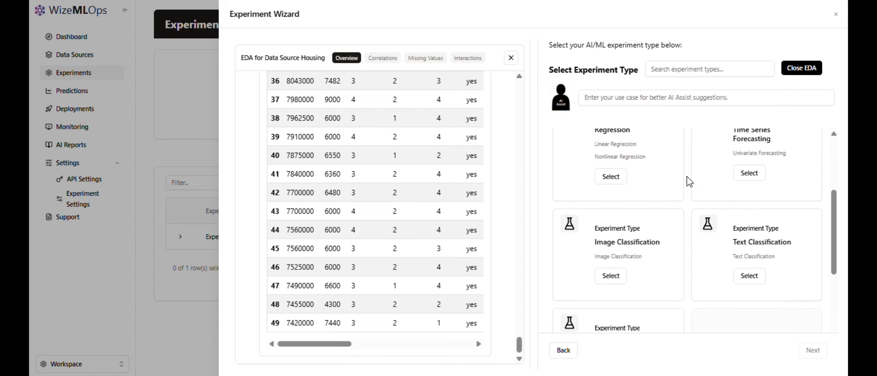
scroll(689, 181, "down", 1)
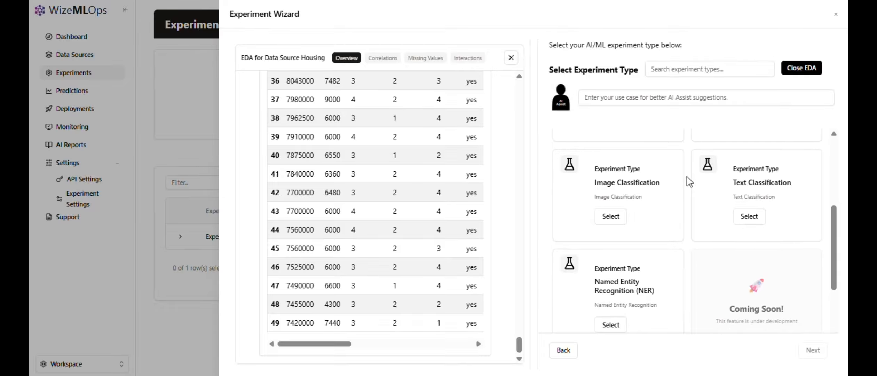
scroll(689, 181, "up", 5)
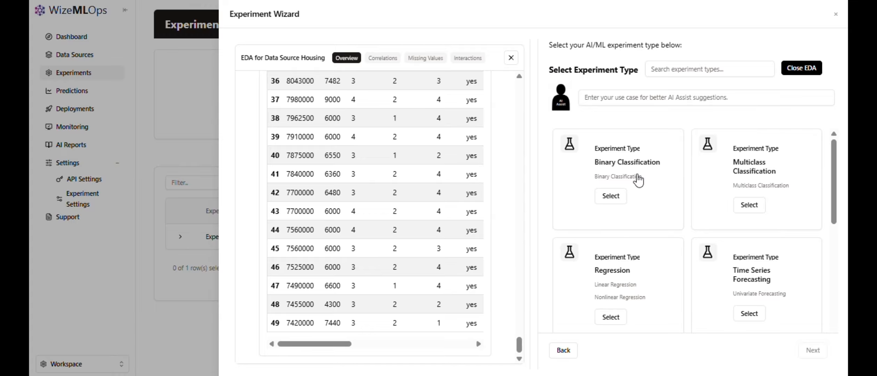
scroll(401, 163, "up", 10)
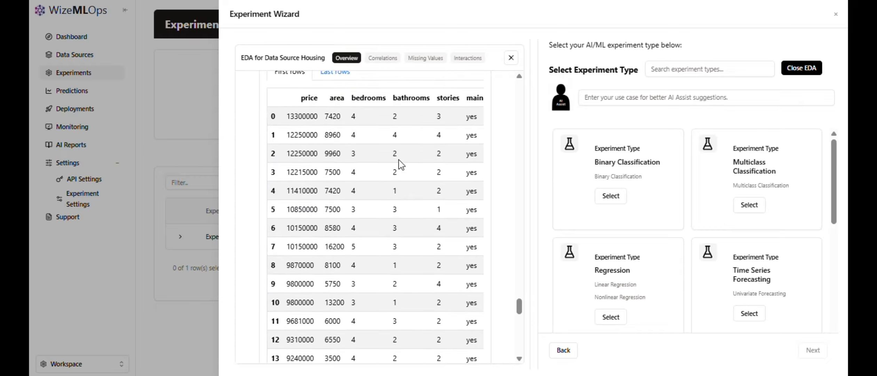
scroll(401, 164, "up", 15)
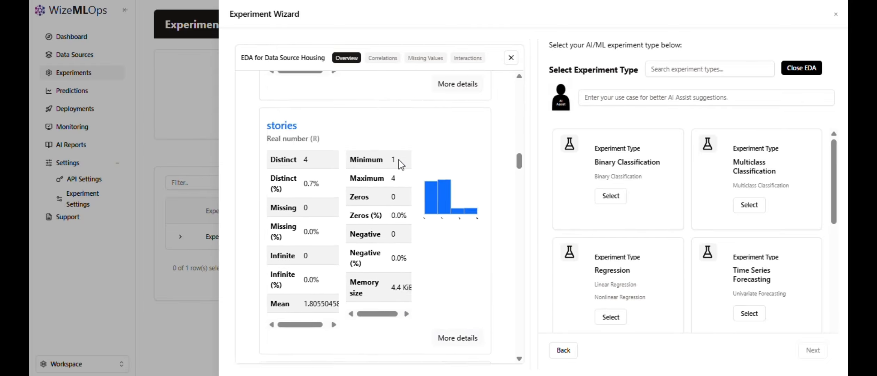
scroll(401, 164, "up", 10)
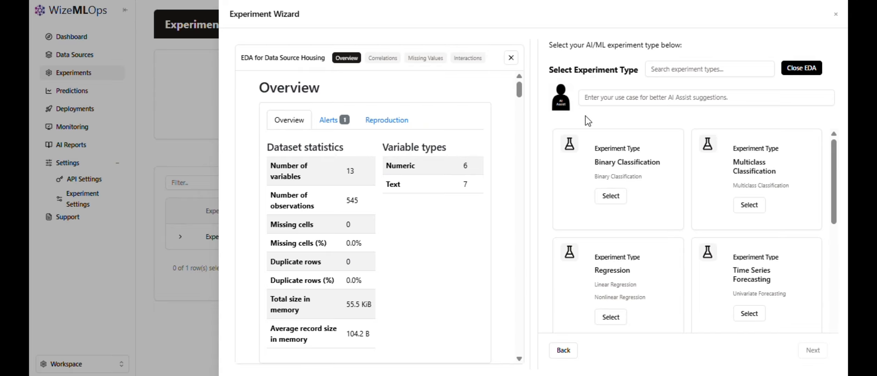
Ask AI Assist for an experiment type with the use case "I want to predict the price of a house based on its features".
left_click(605, 99)
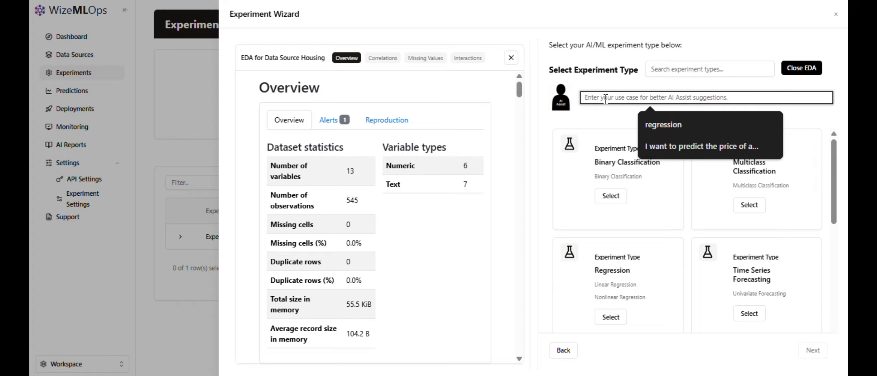
left_click(643, 143)
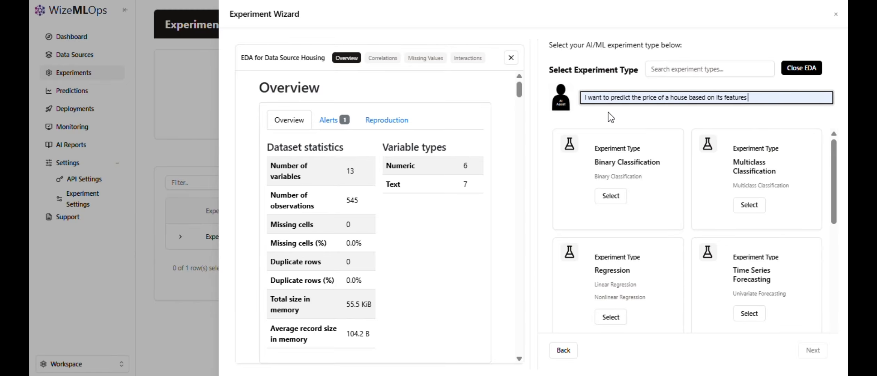
key("Return")
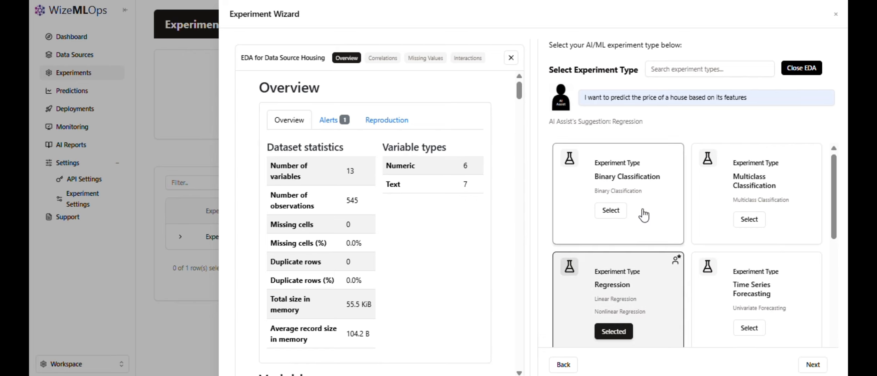
Try Time Series Forecasting, Multiclass Classification and Binary Classification as the experiment type, and reselect Regression.
scroll(640, 212, "down", 1)
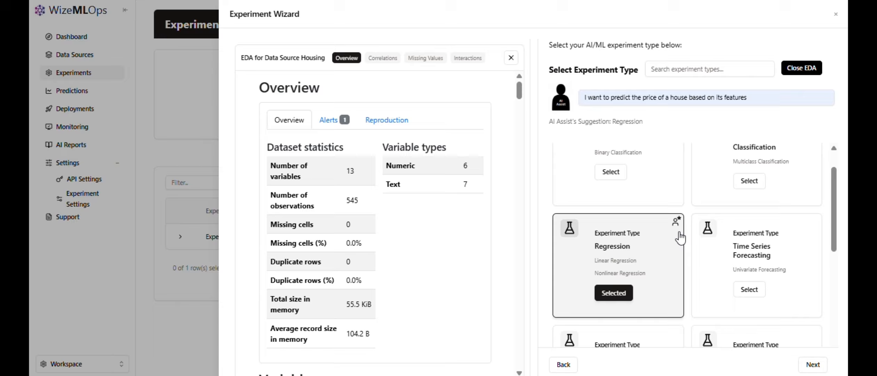
left_click(749, 289)
left_click(746, 179)
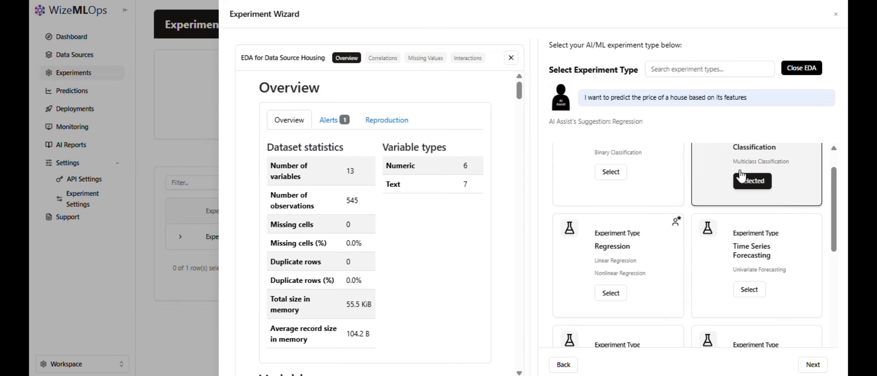
left_click(610, 172)
left_click(611, 293)
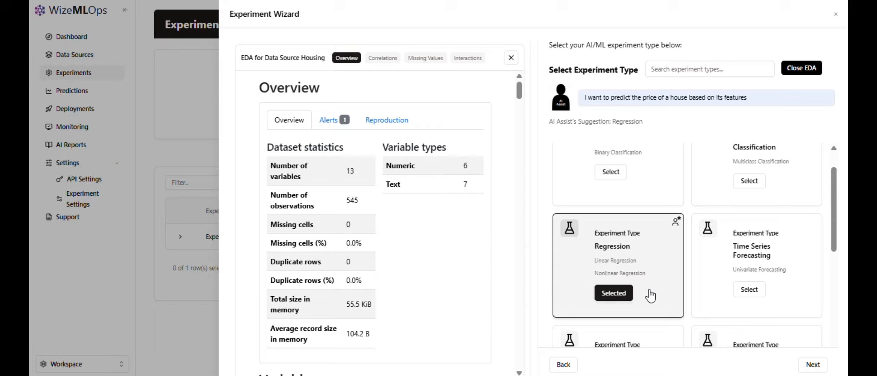
On the experiment parameters page, set the evaluation metric to Root Mean Squared Error (RMSE) and enable hyperparameter tuning.
left_click(813, 364)
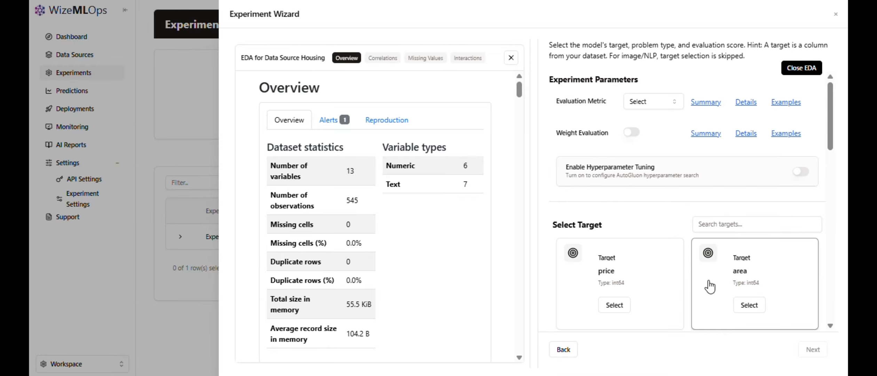
left_click(655, 104)
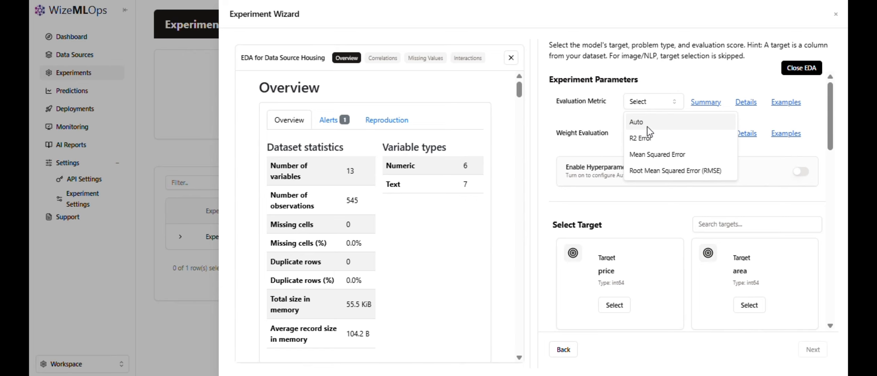
left_click(654, 167)
scroll(626, 149, "down", 1)
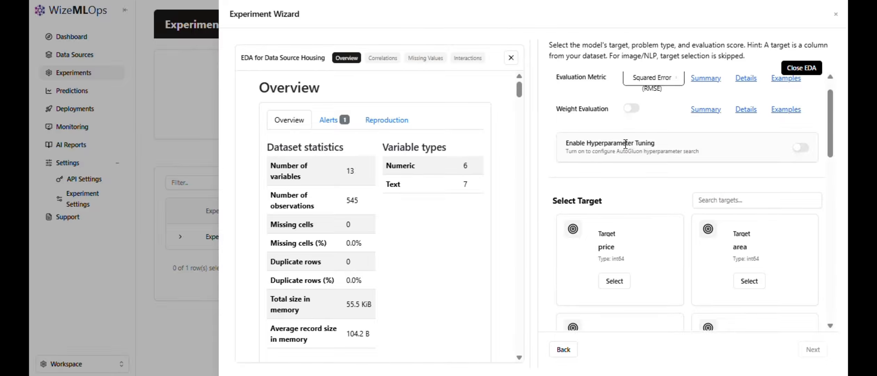
left_click(798, 129)
Examine the hyperparameter tuning settings, including number of trials, search strategy, time limit, early stopping, scheduler and scheduler options.
scroll(654, 155, "down", 1)
scroll(654, 155, "down", 1)
scroll(655, 155, "up", 1)
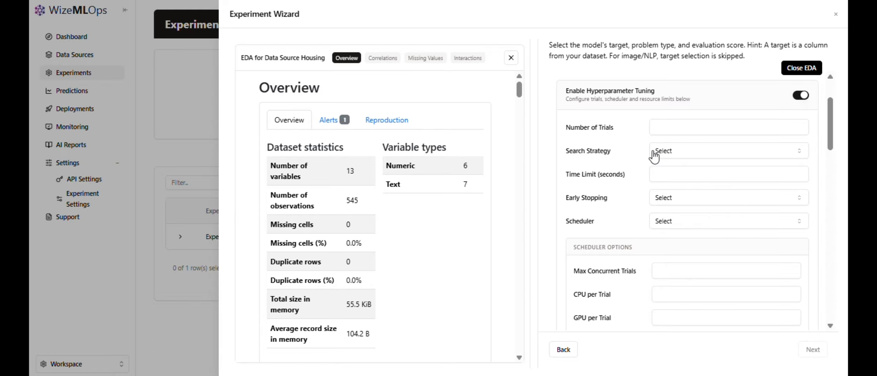
scroll(650, 157, "down", 5)
scroll(630, 160, "up", 3)
scroll(628, 161, "down", 1)
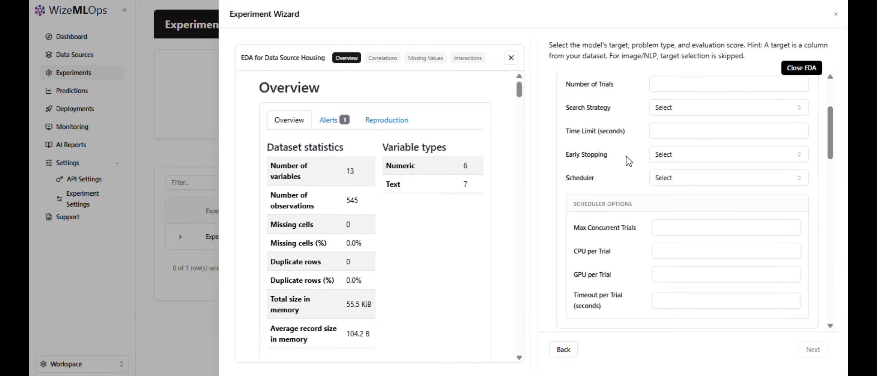
scroll(628, 160, "down", 5)
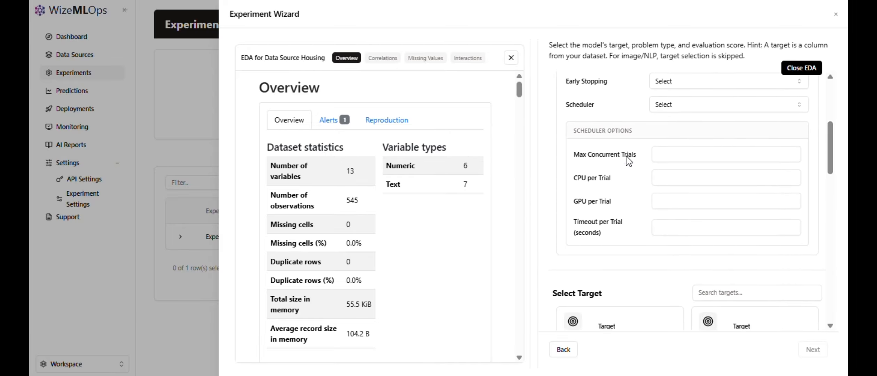
scroll(628, 161, "up", 6)
scroll(629, 161, "down", 4)
scroll(629, 161, "down", 7)
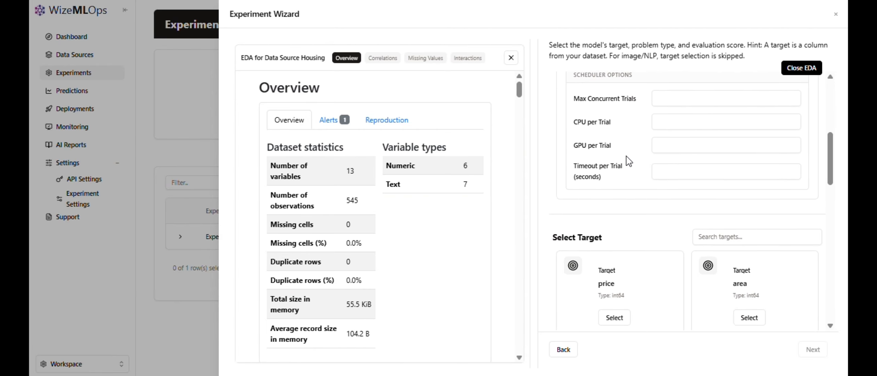
Select the price column as the prediction target for the experiment.
scroll(628, 161, "down", 1)
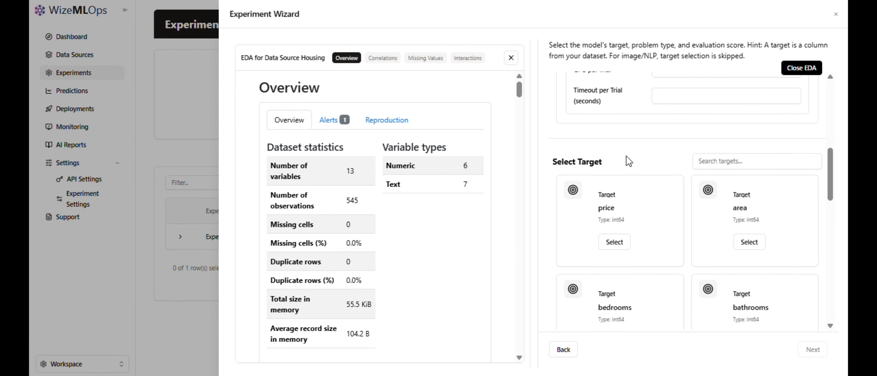
scroll(629, 161, "down", 1)
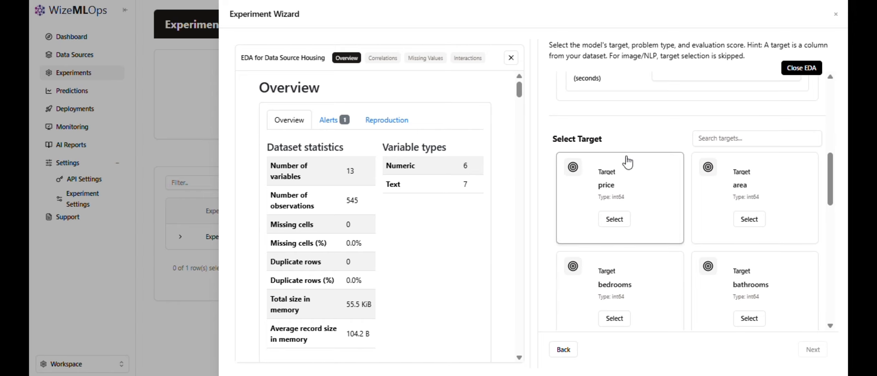
scroll(627, 162, "down", 1)
scroll(628, 163, "down", 1)
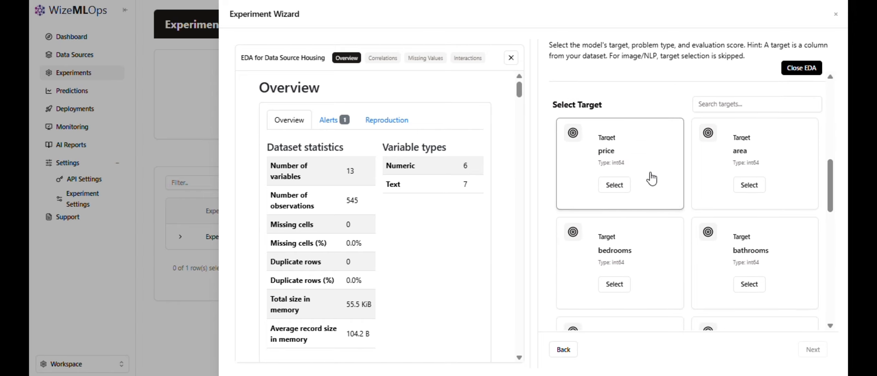
left_click(611, 189)
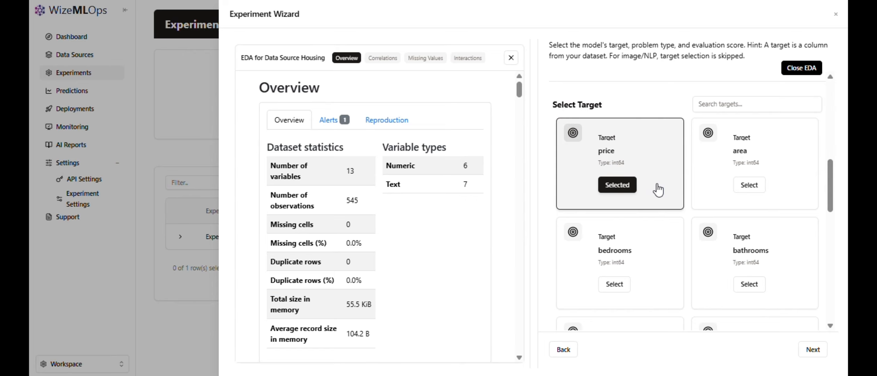
scroll(657, 185, "up", 1)
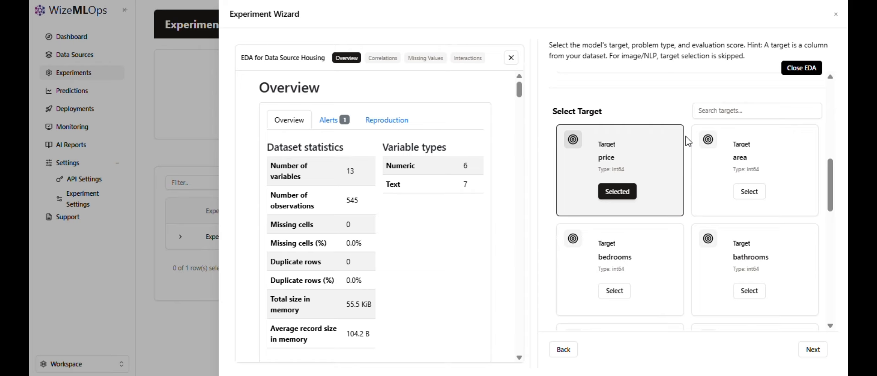
scroll(688, 141, "down", 1)
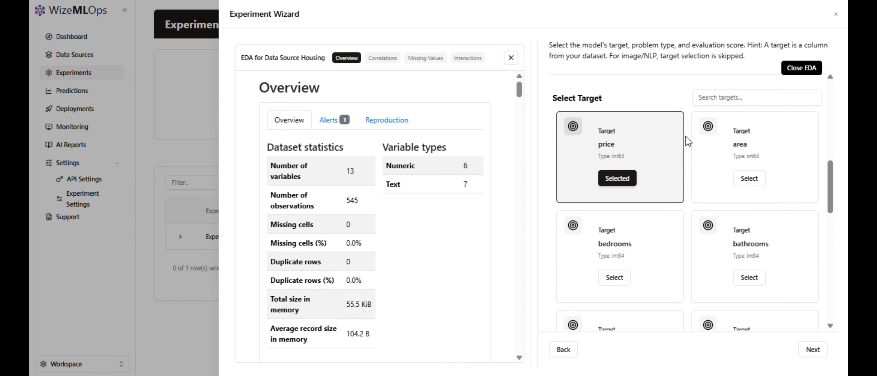
Review the remaining target columns and continue to feature selection with price as the target.
scroll(687, 141, "down", 2)
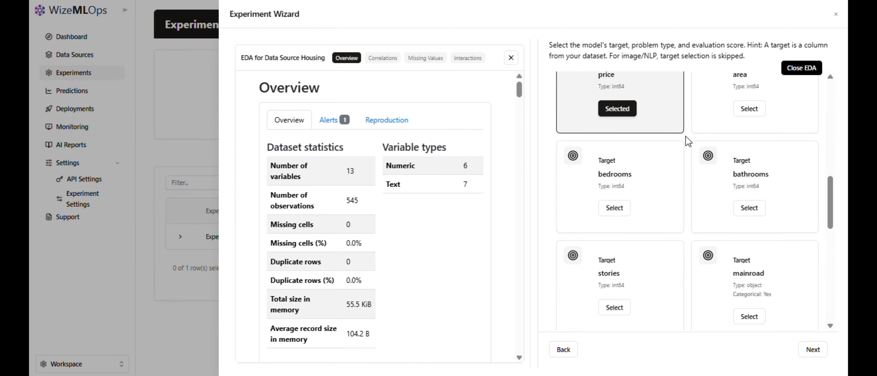
scroll(688, 140, "down", 8)
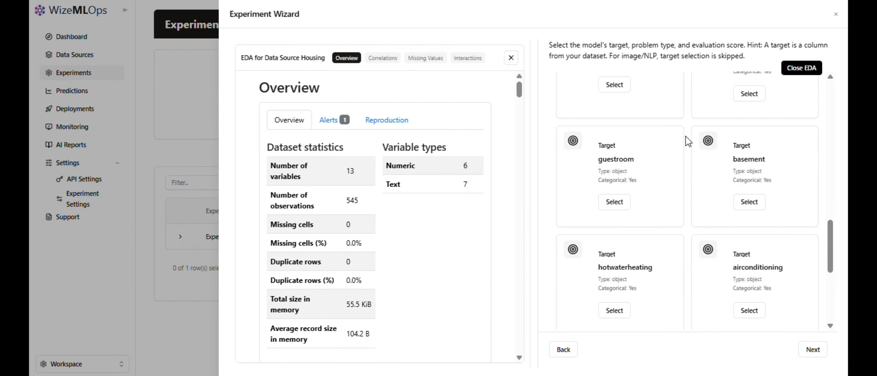
scroll(687, 141, "down", 5)
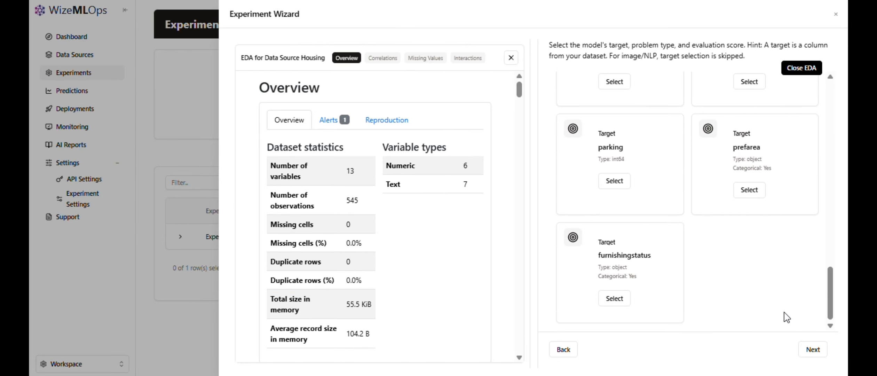
left_click(813, 349)
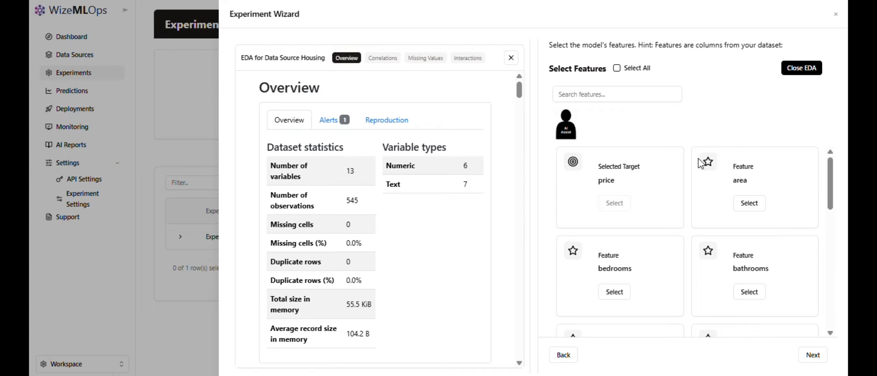
Try selecting the area and bedrooms features individually, and try selecting all features at once.
left_click(630, 276)
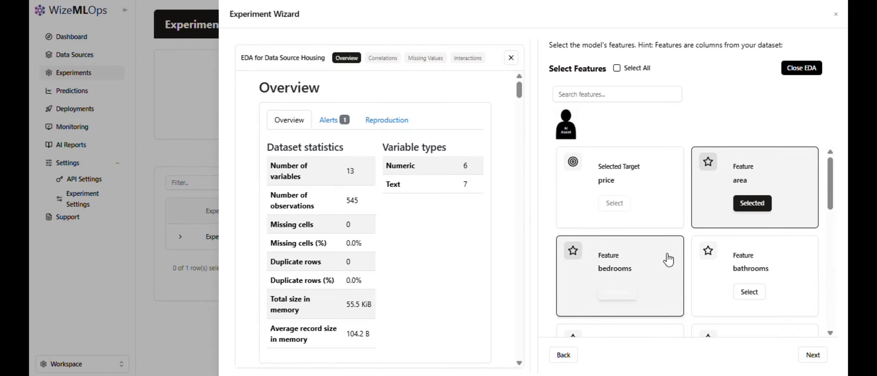
left_click(748, 205)
left_click(651, 270)
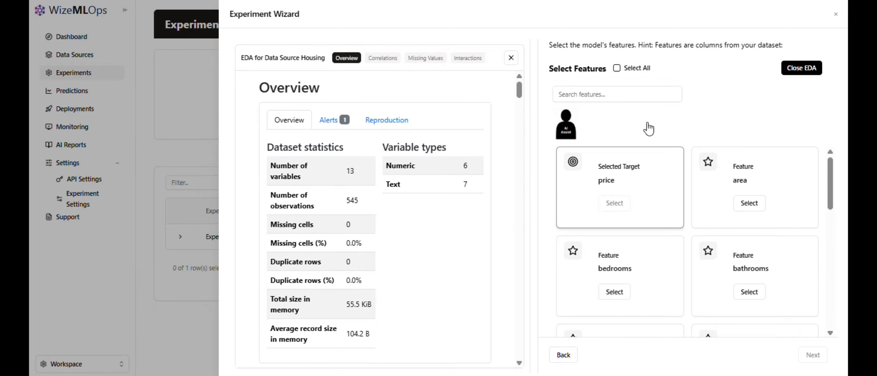
left_click(621, 69)
left_click(622, 71)
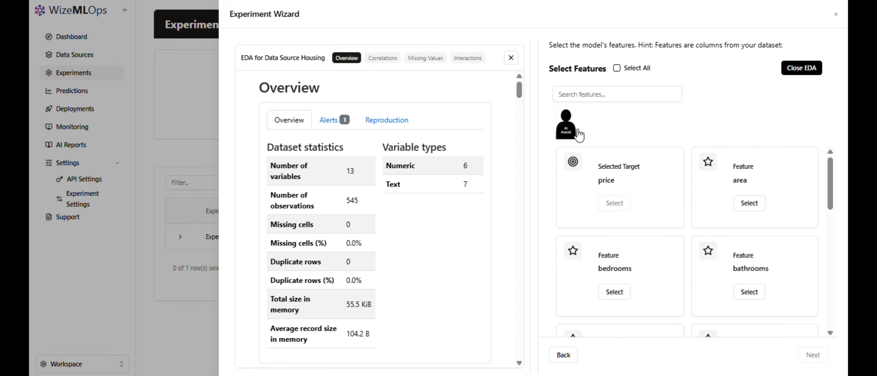
Let AI Assist choose the model's features, review its selection, and continue to the experiment naming page.
left_click(567, 130)
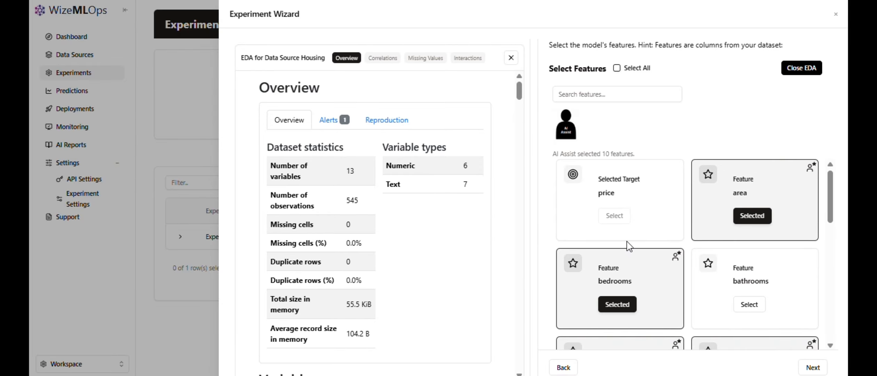
scroll(625, 236, "down", 3)
scroll(628, 247, "down", 9)
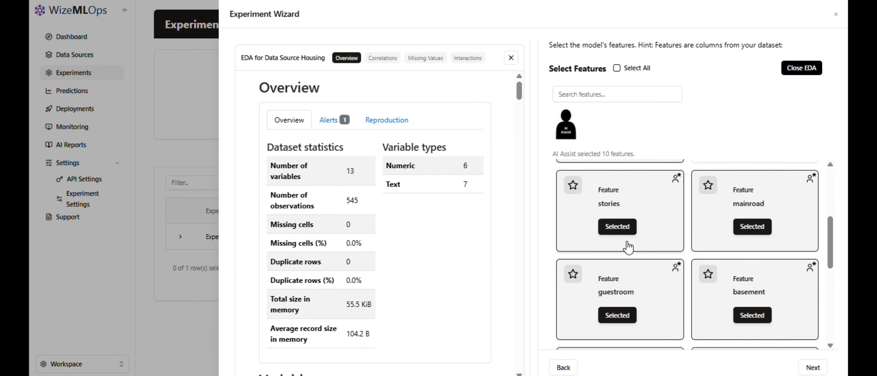
scroll(628, 248, "down", 2)
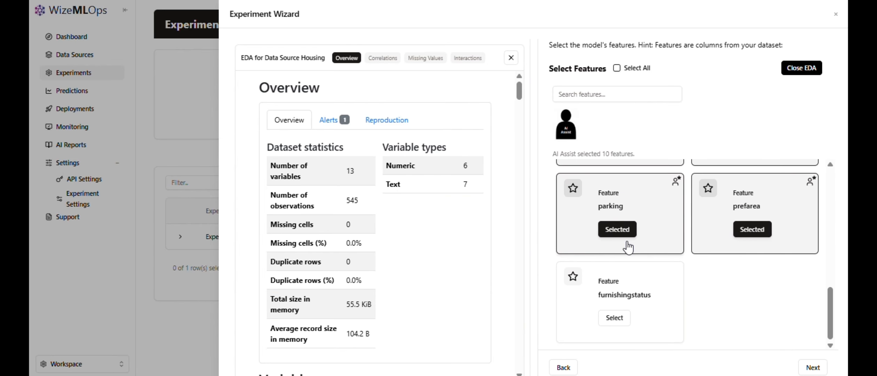
scroll(627, 248, "up", 10)
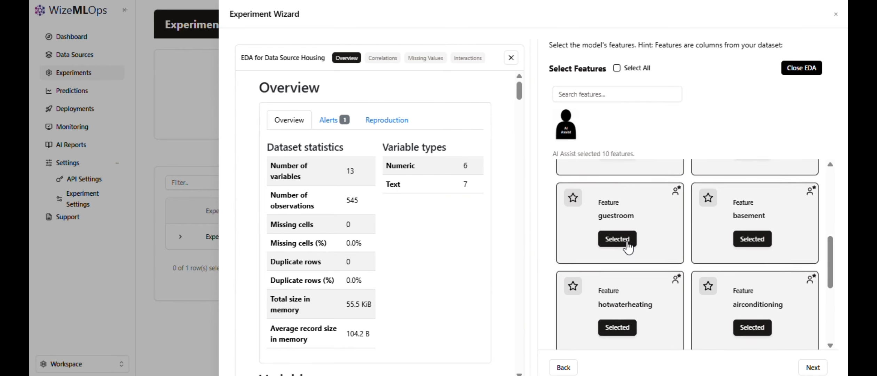
scroll(628, 247, "up", 3)
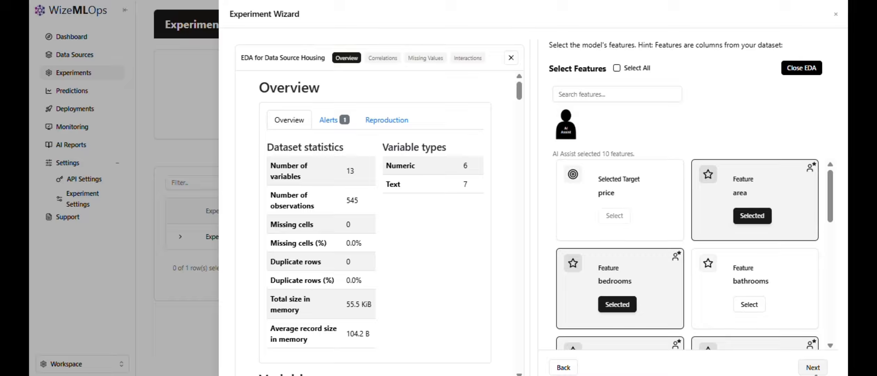
left_click(813, 367)
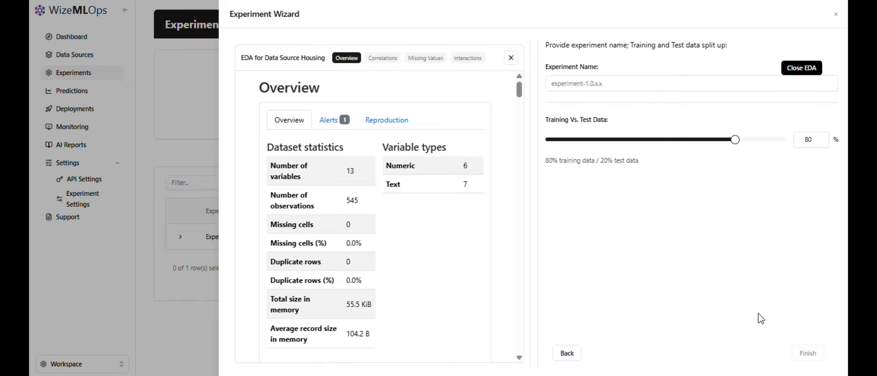
Name the experiment Regression and finish the wizard to start training.
left_click(629, 82)
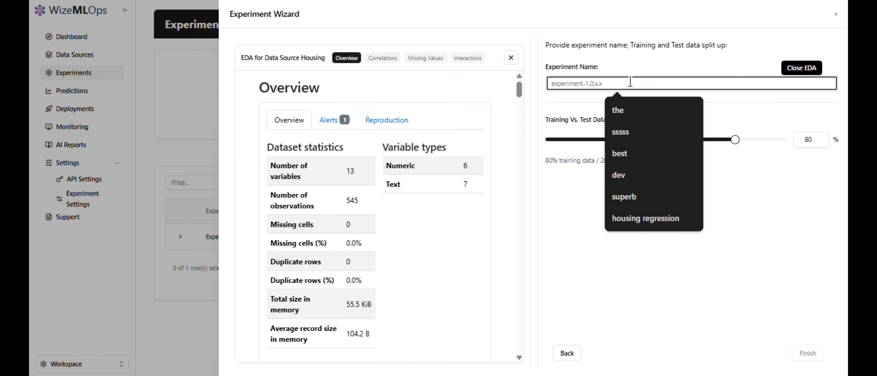
type("Regression")
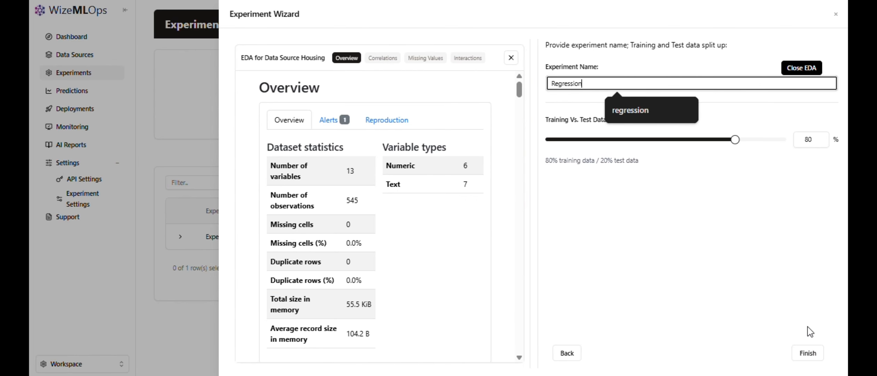
left_click(807, 353)
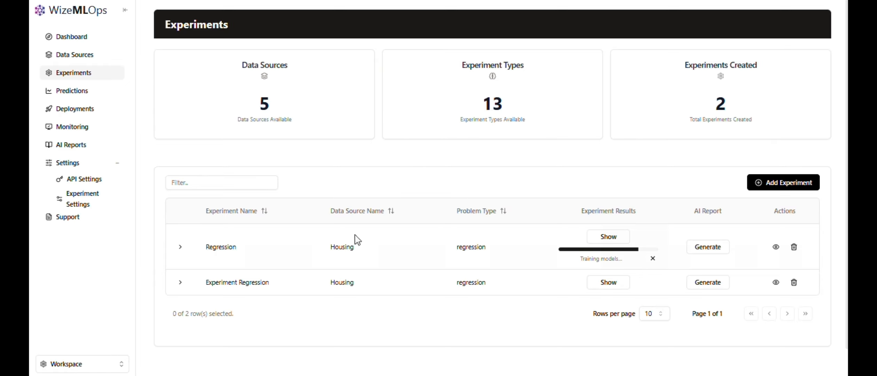
Examine the Experiment Regression results, including overview, feature importance, models performance and trained models, and return to the experiments list.
left_click(607, 283)
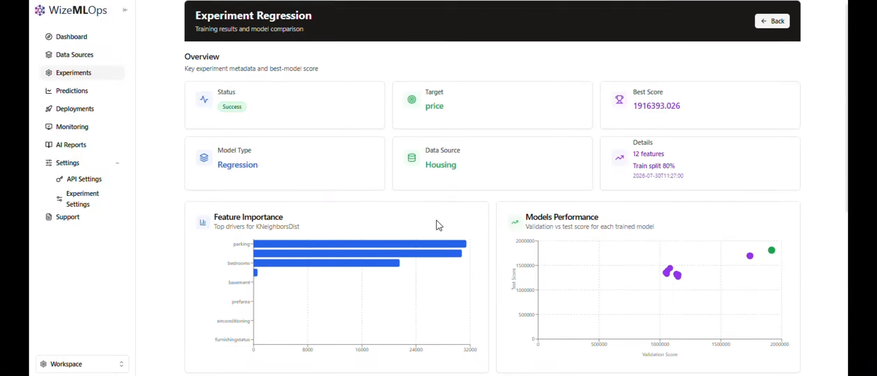
scroll(400, 209, "up", 1)
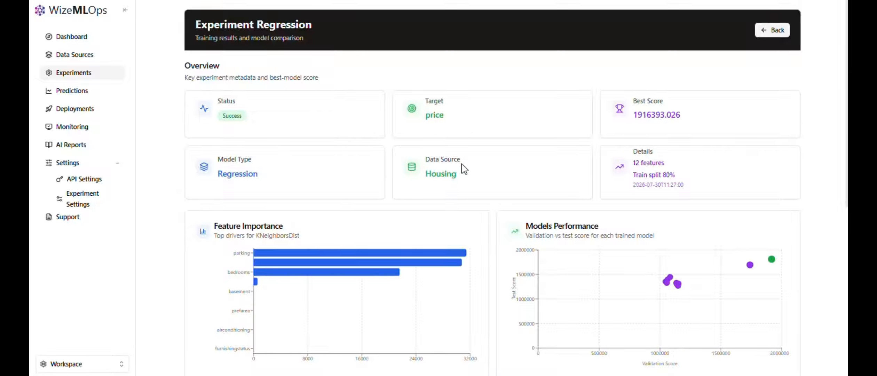
scroll(632, 162, "down", 2)
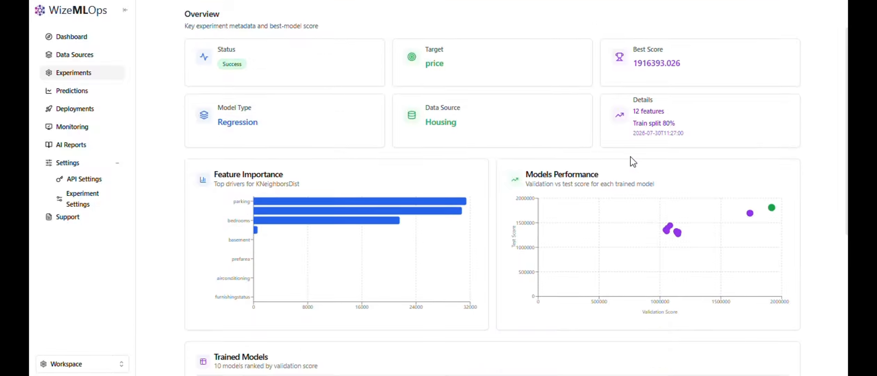
scroll(546, 138, "down", 1)
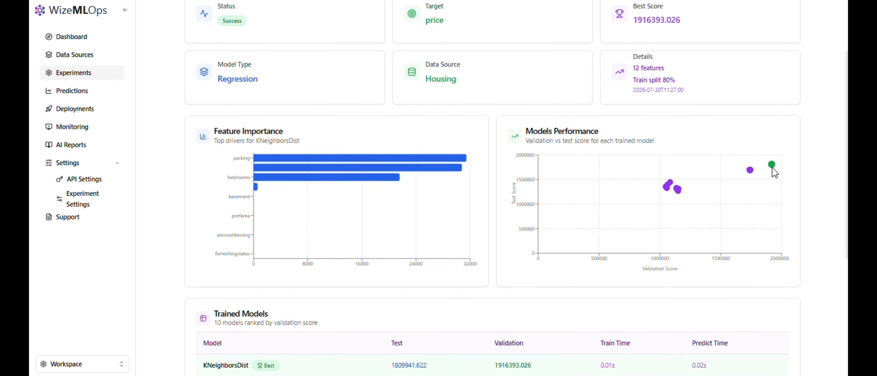
scroll(649, 250, "down", 2)
scroll(647, 245, "down", 5)
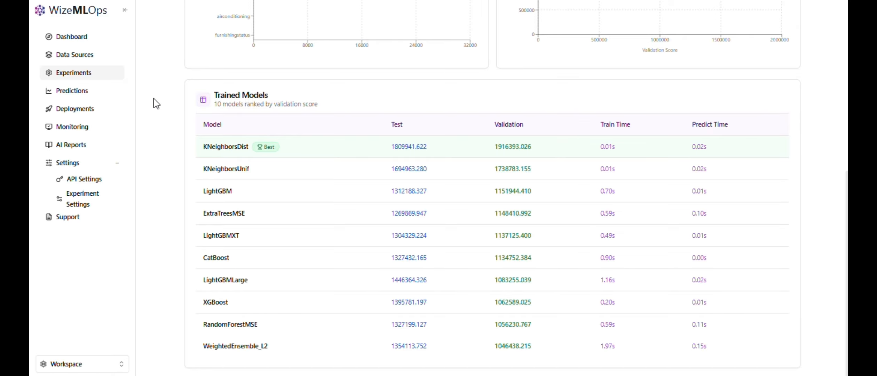
scroll(156, 103, "up", 10)
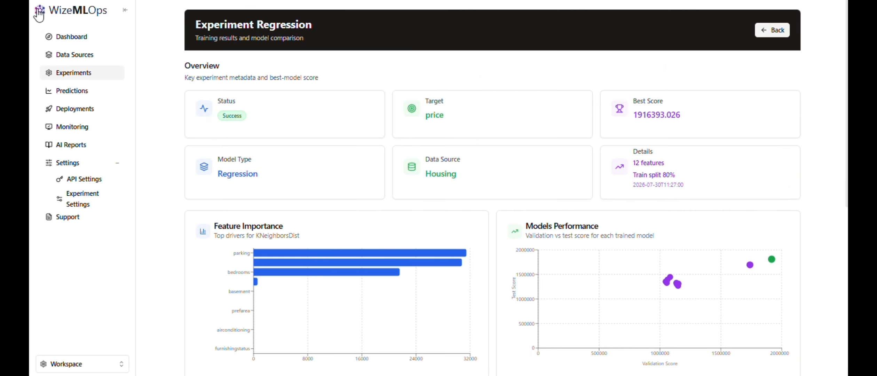
left_click(771, 31)
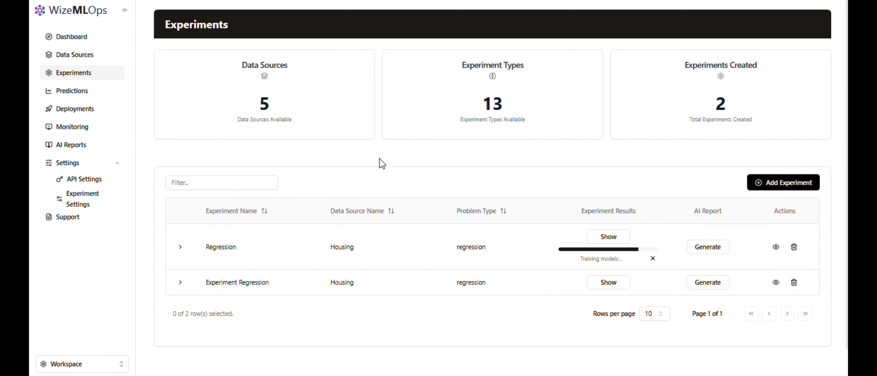
Generate the AI report for Experiment Regression and open it.
scroll(350, 232, "down", 2)
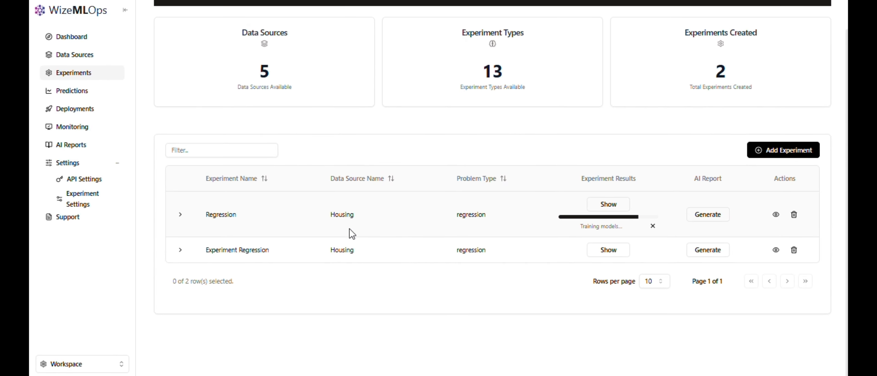
scroll(352, 233, "up", 2)
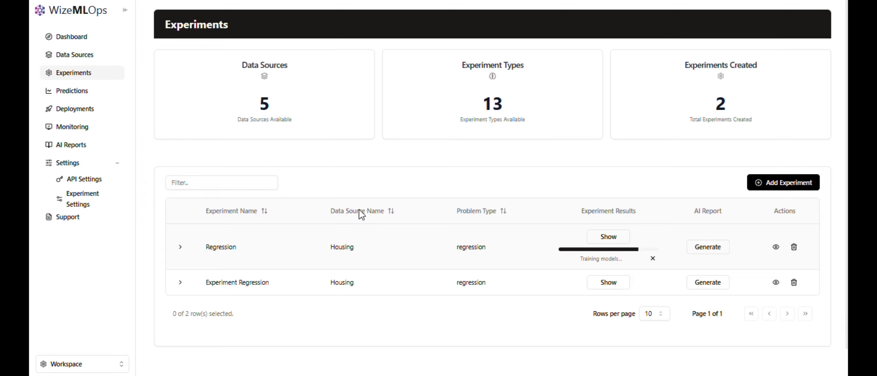
left_click(709, 285)
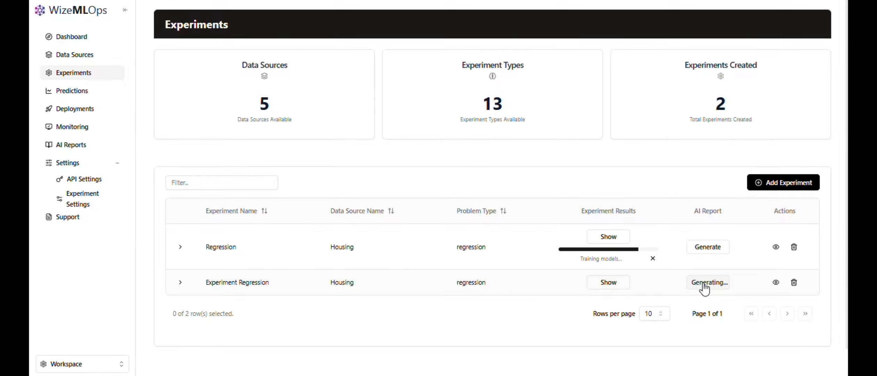
scroll(709, 288, "down", 1)
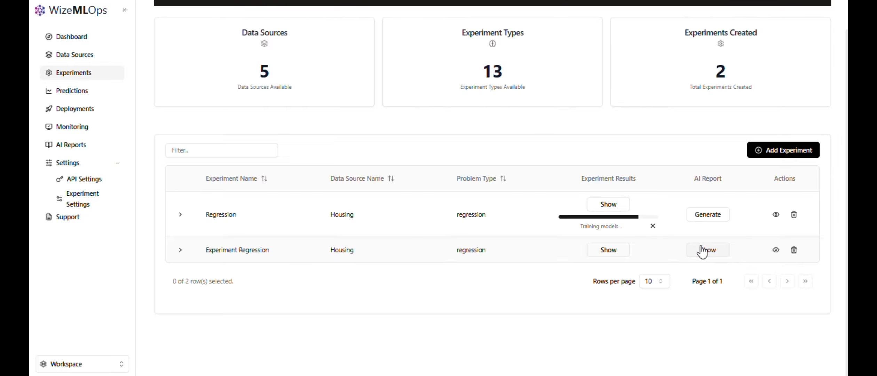
left_click(703, 251)
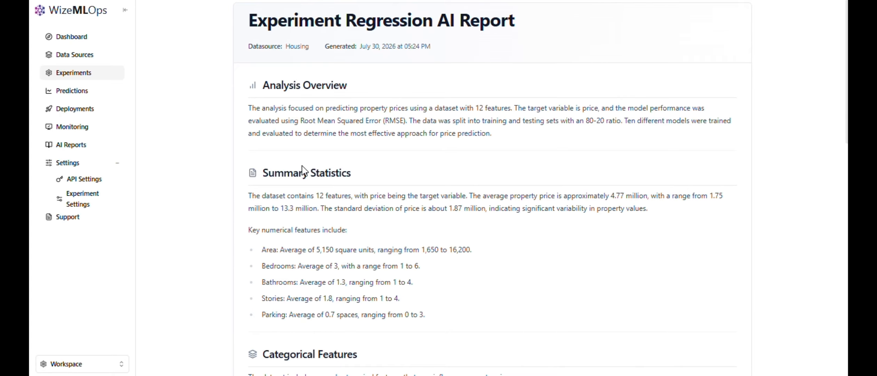
Read the AI report from summary statistics through model performance and recommendations, and return to the experiments list.
scroll(333, 187, "down", 3)
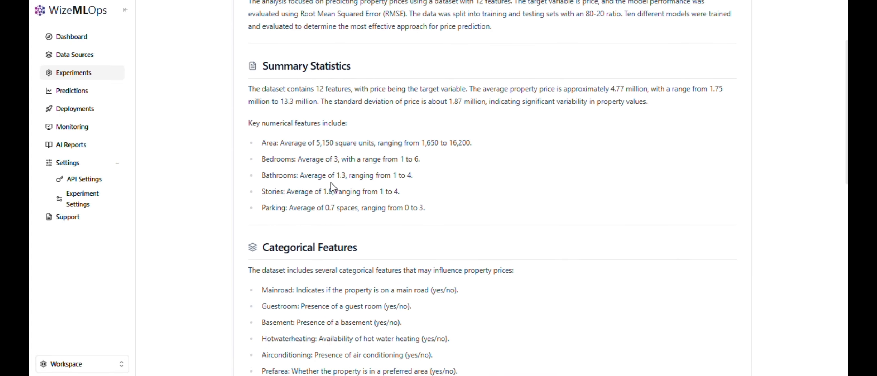
scroll(209, 238, "down", 5)
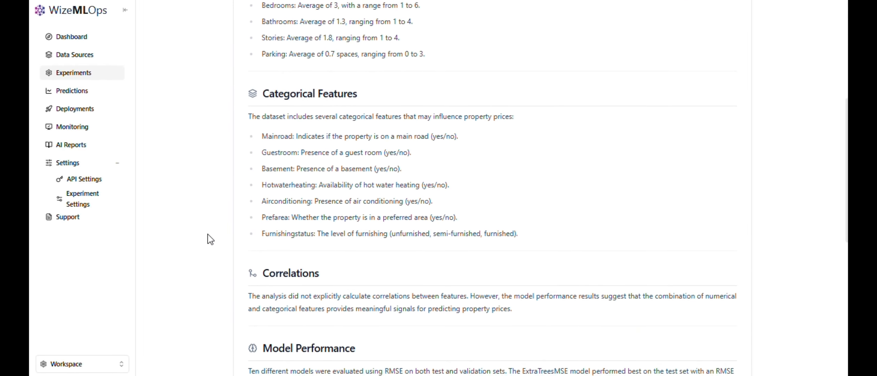
scroll(210, 239, "down", 4)
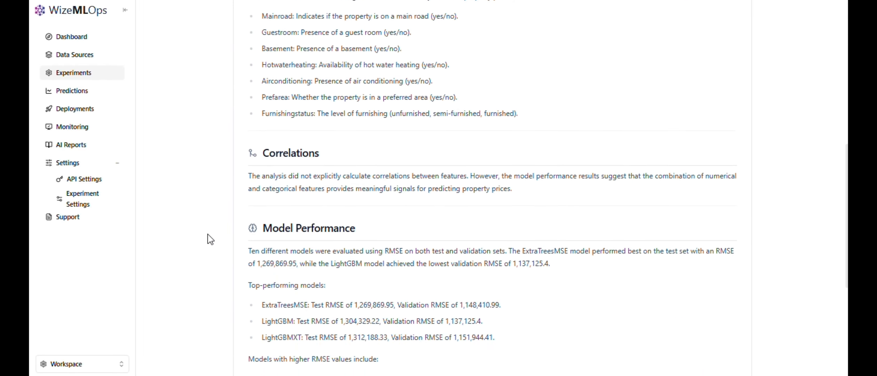
scroll(210, 240, "down", 6)
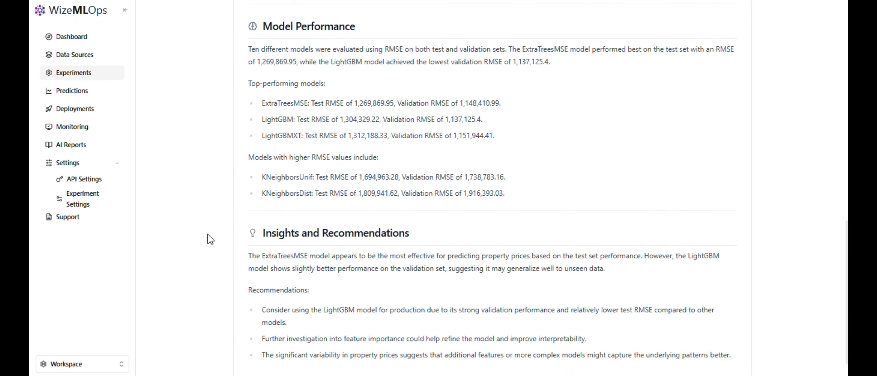
scroll(210, 240, "down", 1)
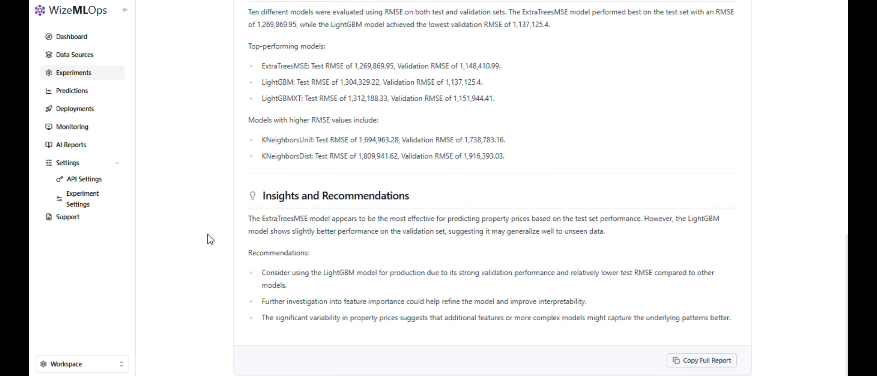
scroll(210, 239, "up", 1)
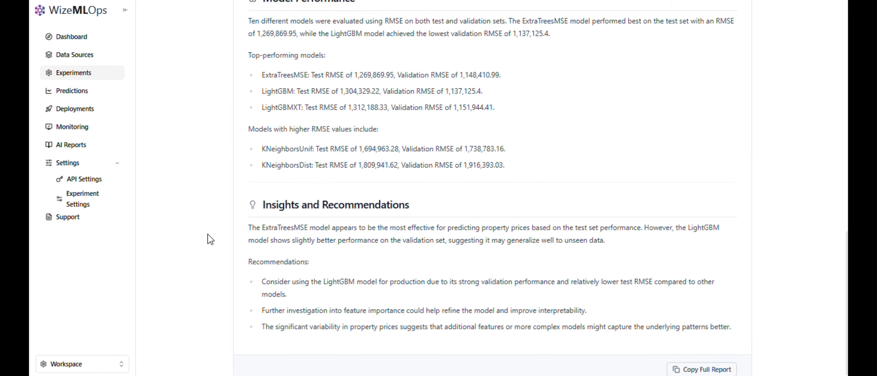
scroll(211, 239, "up", 1)
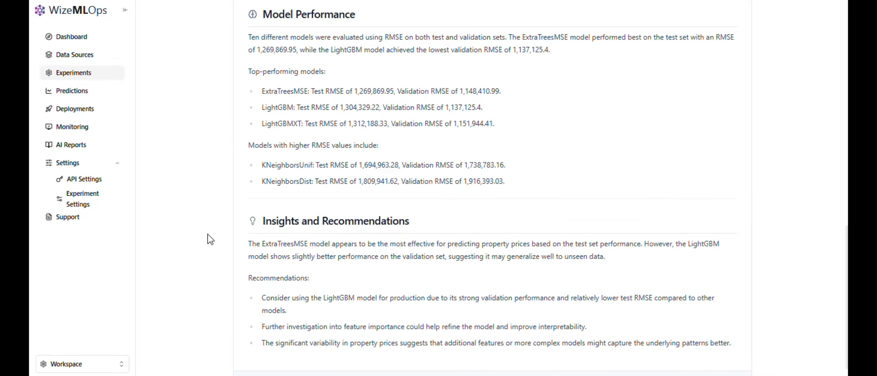
scroll(210, 240, "up", 10)
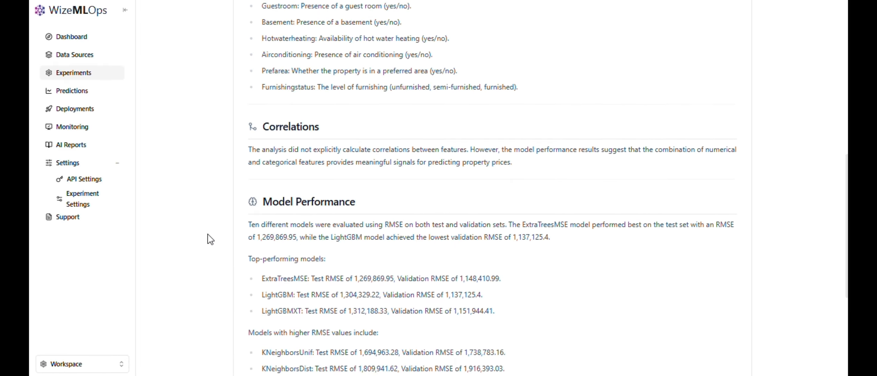
scroll(211, 239, "up", 4)
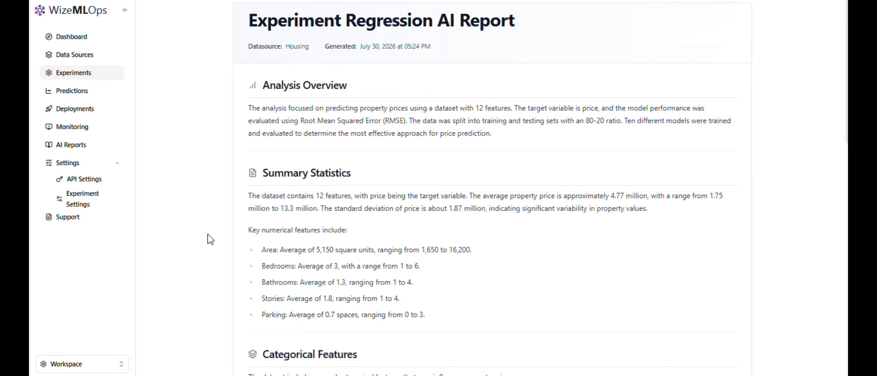
key("alt+Left")
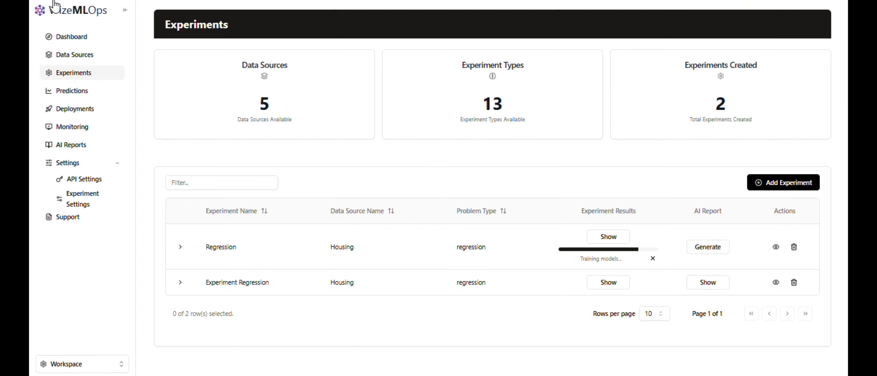